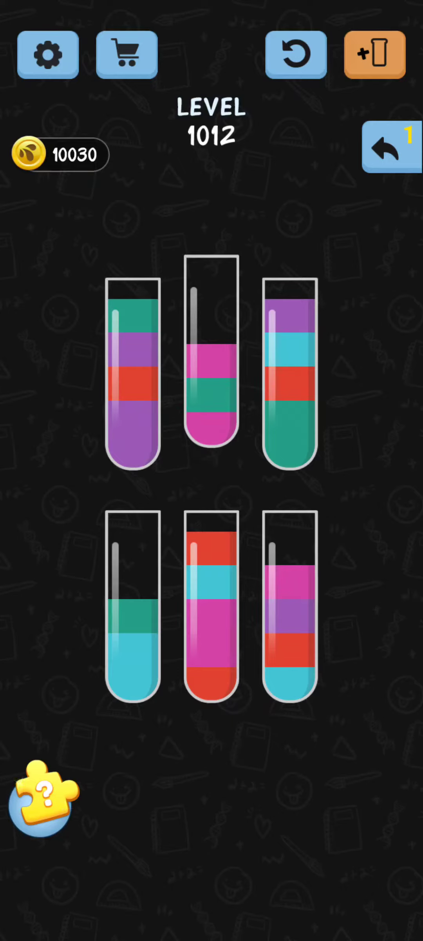
Shuffle the top pink aside, stack teal on bottom-left, and return pink to top-middle
left_click(291, 603)
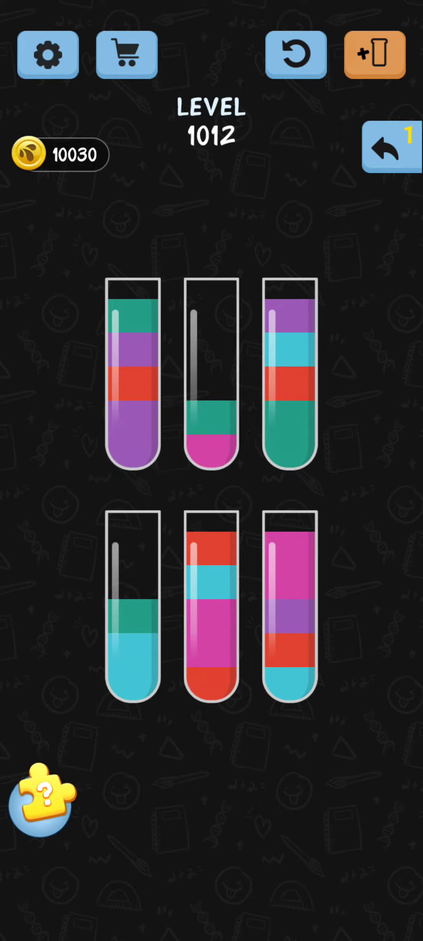
left_click(211, 375)
left_click(133, 603)
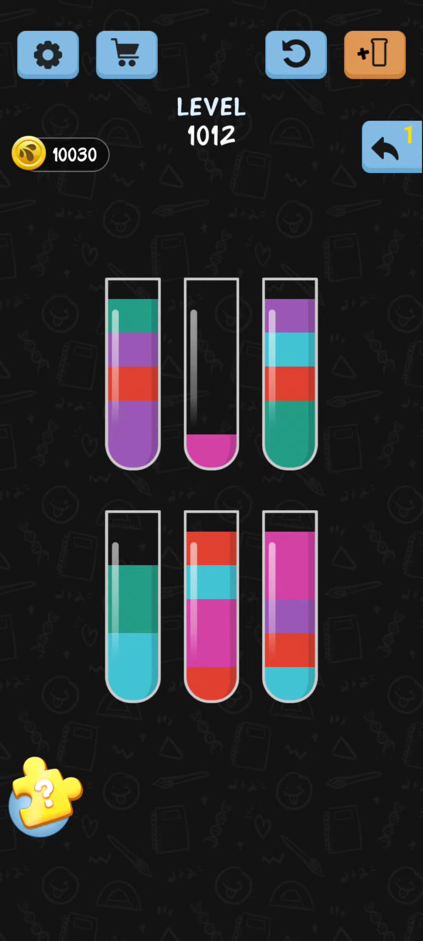
left_click(291, 607)
left_click(211, 375)
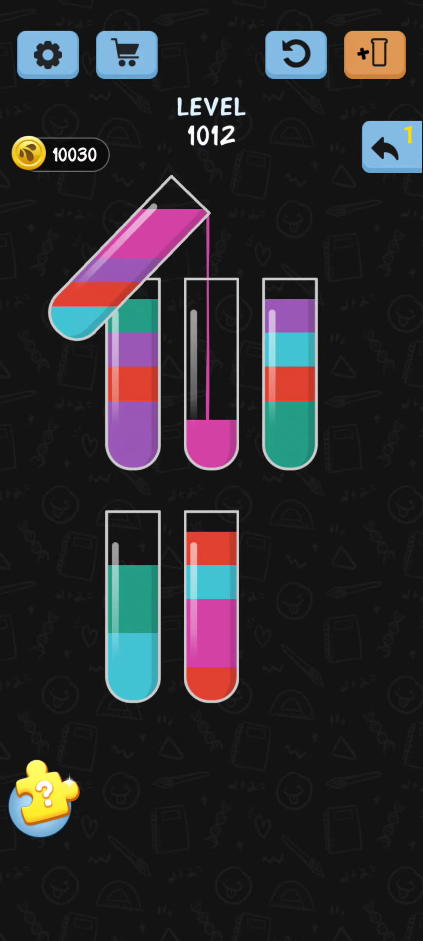
Pour the top-left teal onto the bottom-left tube and pick up the top-left purple
left_click(142, 443)
left_click(139, 582)
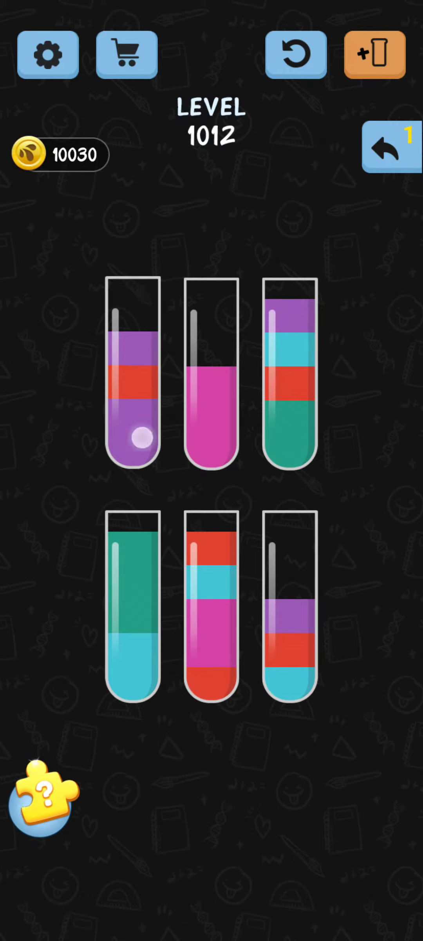
left_click(142, 438)
Gather purple into the bottom-right tube and move the bottom-middle red onto top-left red
left_click(280, 562)
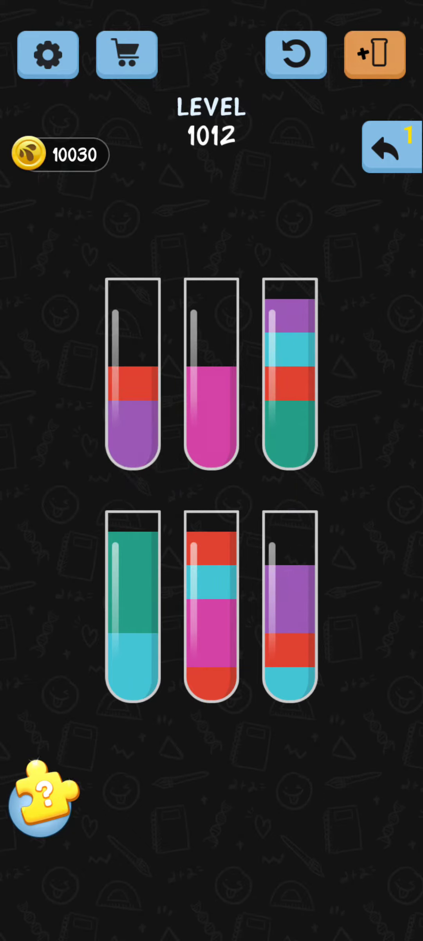
left_click(302, 389)
left_click(291, 603)
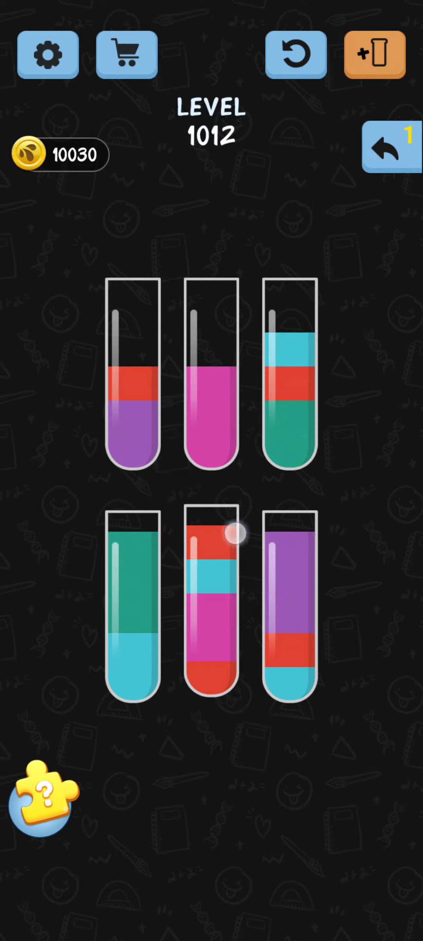
left_click(212, 559)
left_click(133, 382)
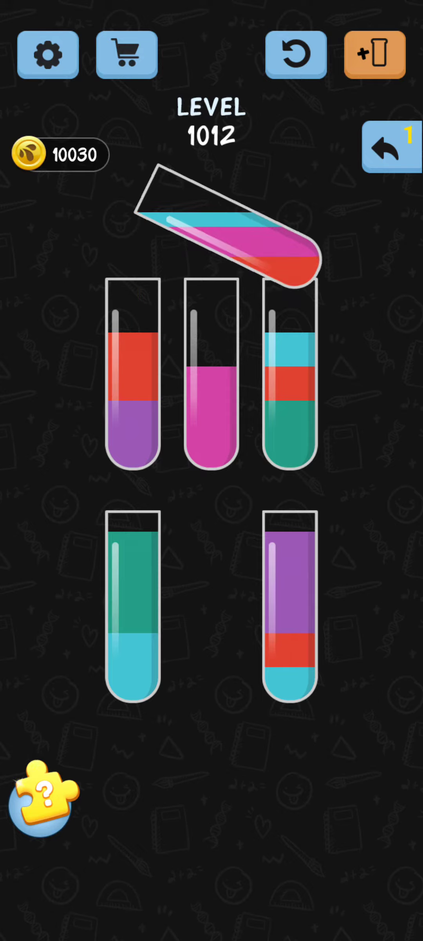
Pour cyan onto the top-right cyan and fill the top-middle tube with pink
left_click(291, 375)
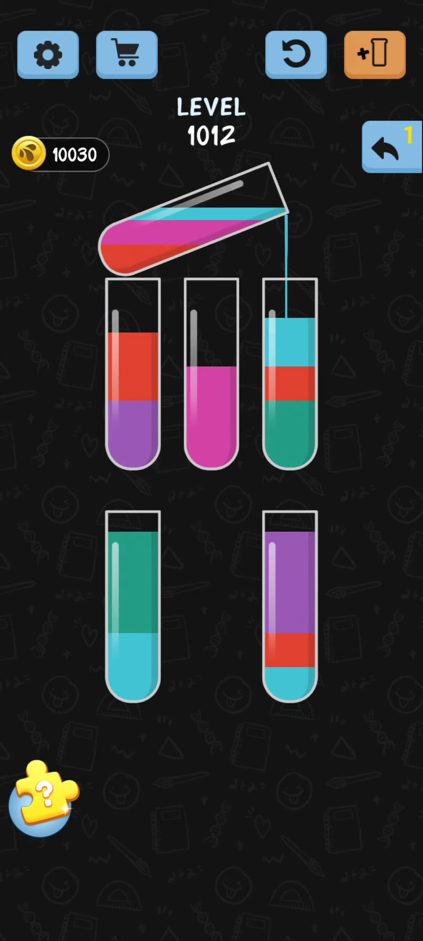
left_click(211, 374)
left_click(219, 584)
left_click(225, 434)
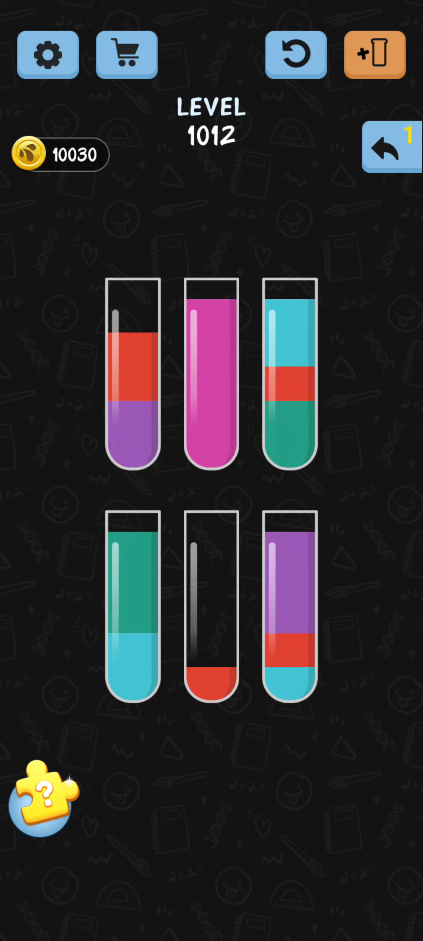
Collect red into the bottom-middle tube and move bottom-right purple into the top-left tube
left_click(133, 368)
left_click(212, 603)
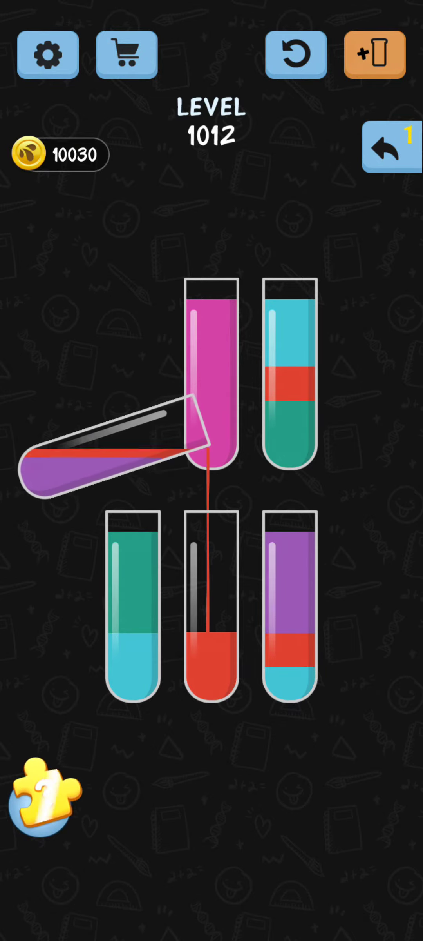
left_click(290, 602)
left_click(133, 368)
left_click(290, 603)
left_click(212, 602)
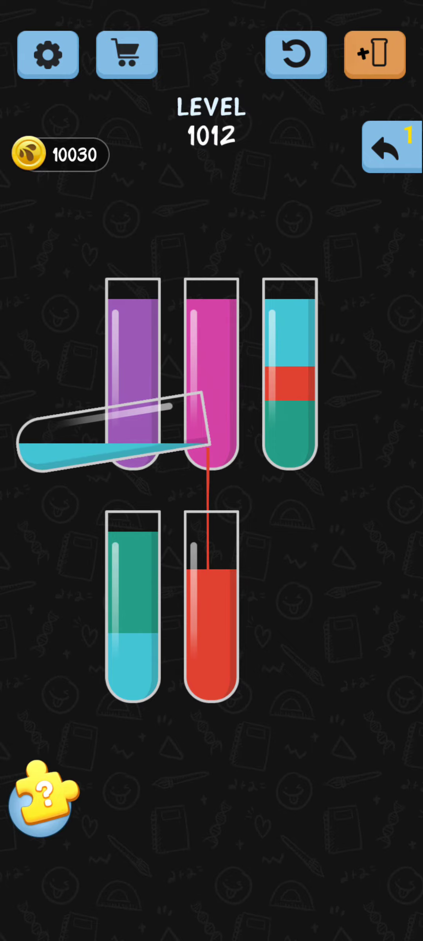
Finish the level: cyan into bottom-right, last red into bottom-middle, teal into top-right
left_click(290, 367)
left_click(290, 603)
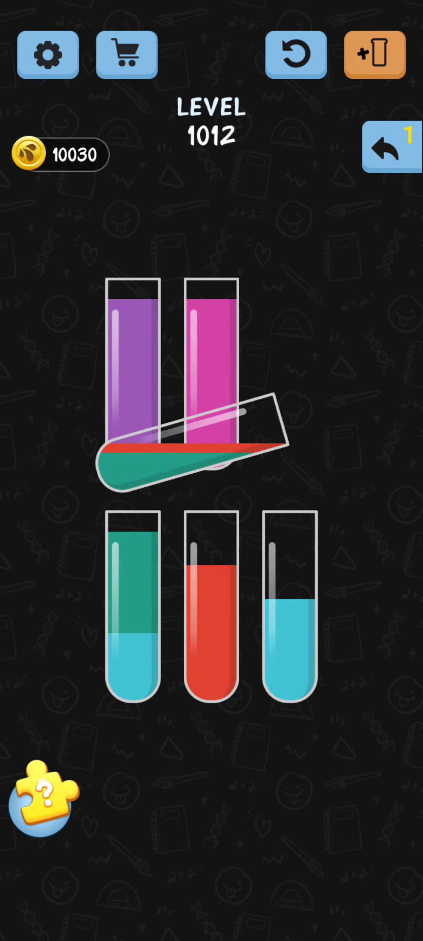
left_click(290, 367)
left_click(213, 603)
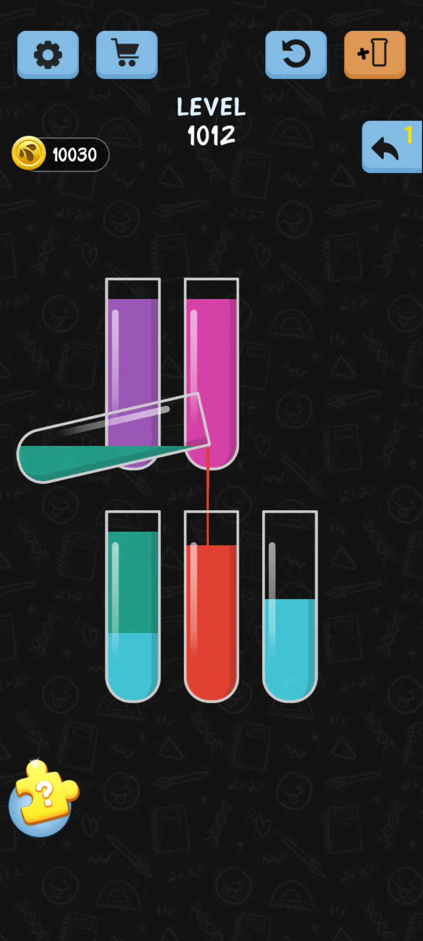
left_click(134, 618)
left_click(290, 367)
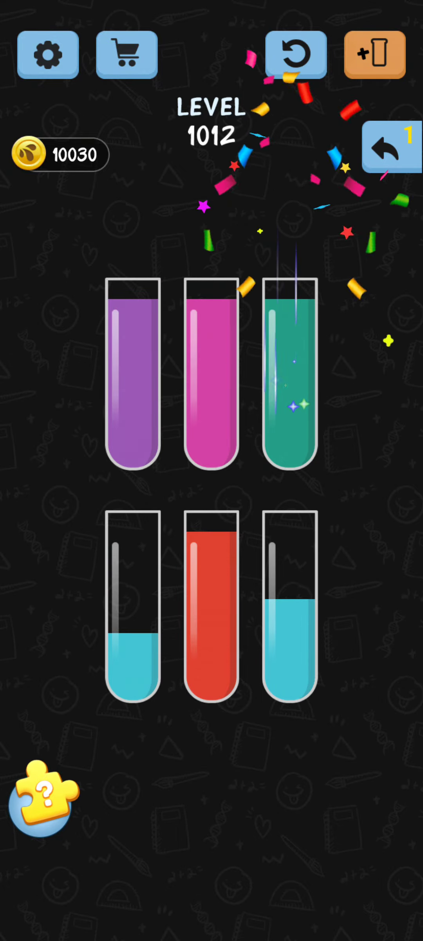
left_click(134, 618)
left_click(290, 603)
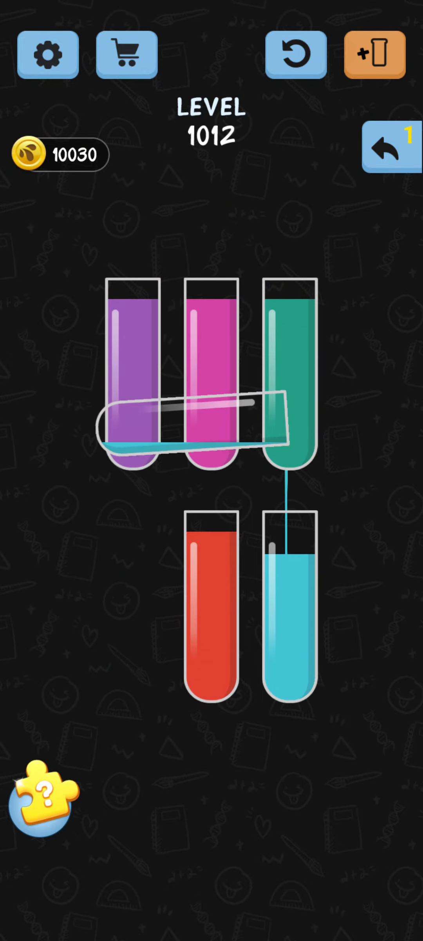